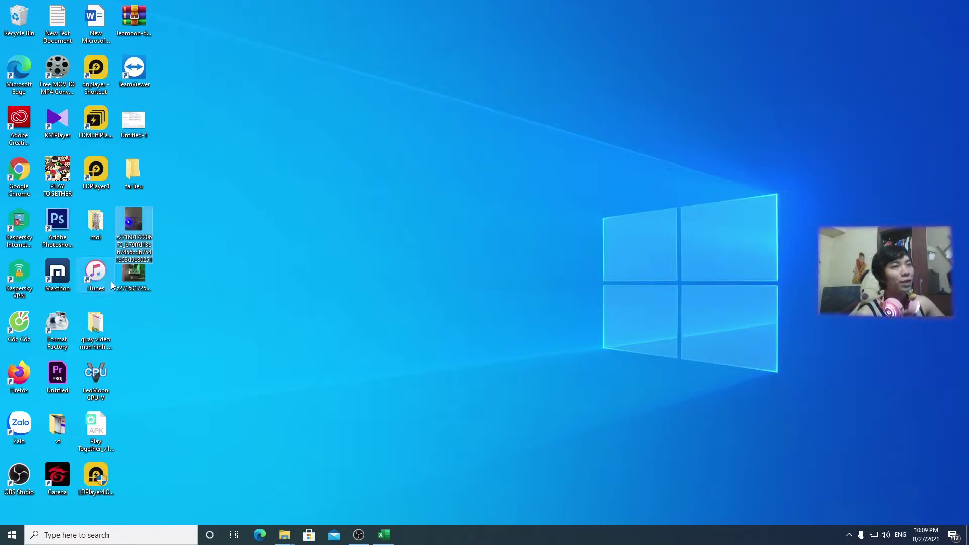
Step: View the two desktop photos of the computer's rear and front audio jacks, closing each one after viewing
{"action": "double_click", "coordinate": [133, 275]}
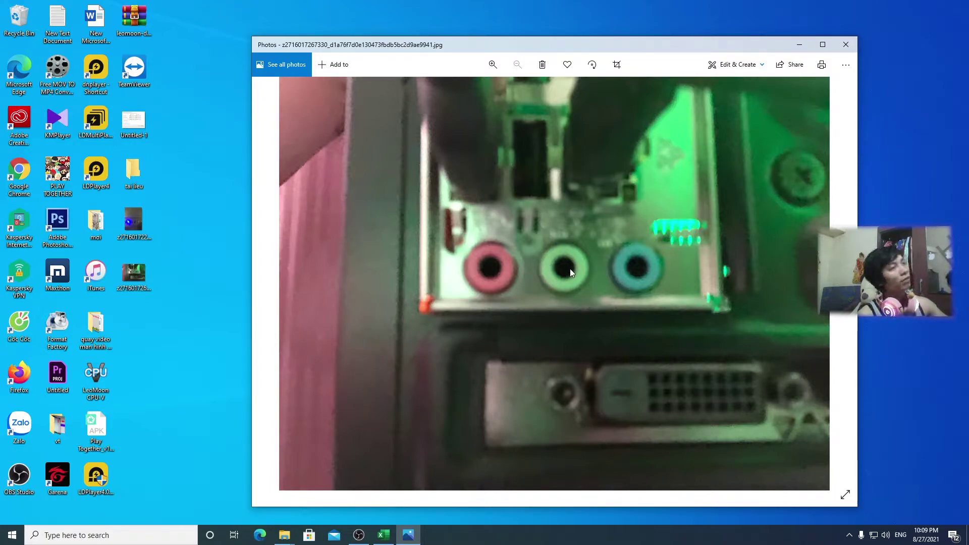
{"action": "left_click", "coordinate": [846, 45]}
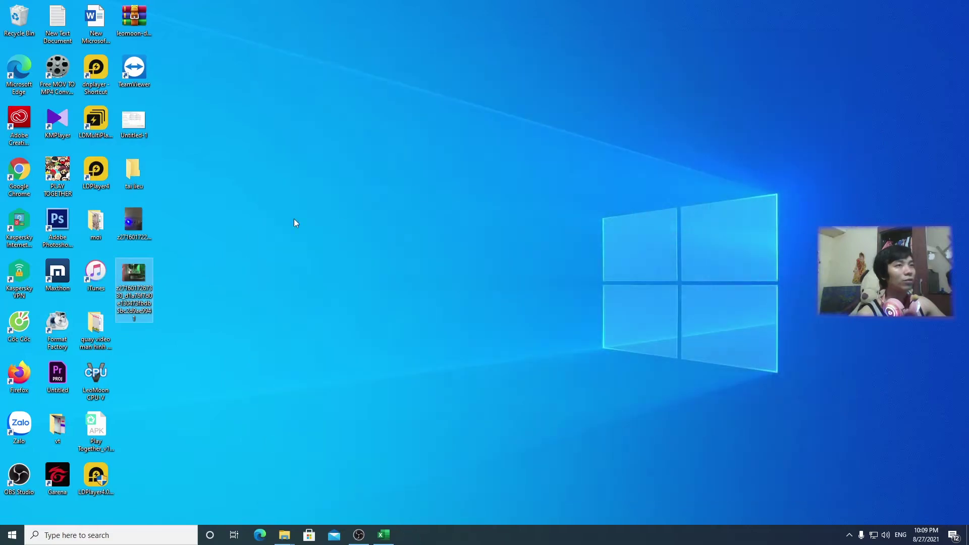
{"action": "double_click", "coordinate": [130, 221]}
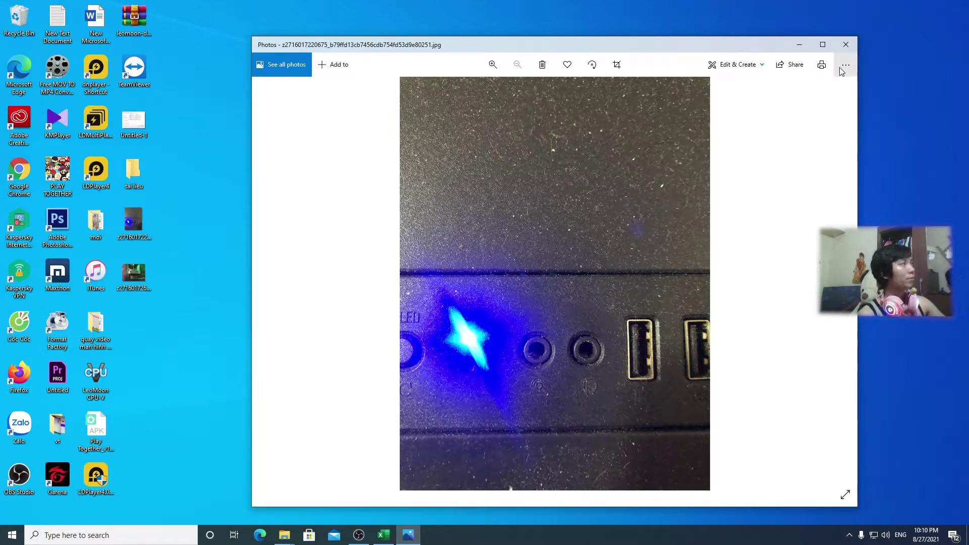
{"action": "left_click", "coordinate": [846, 46]}
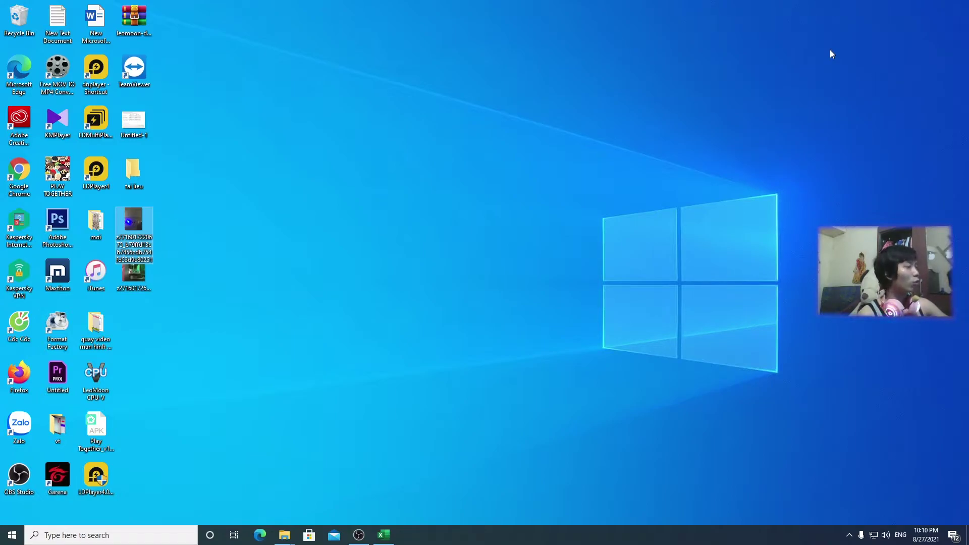
{"action": "right_click", "coordinate": [885, 535]}
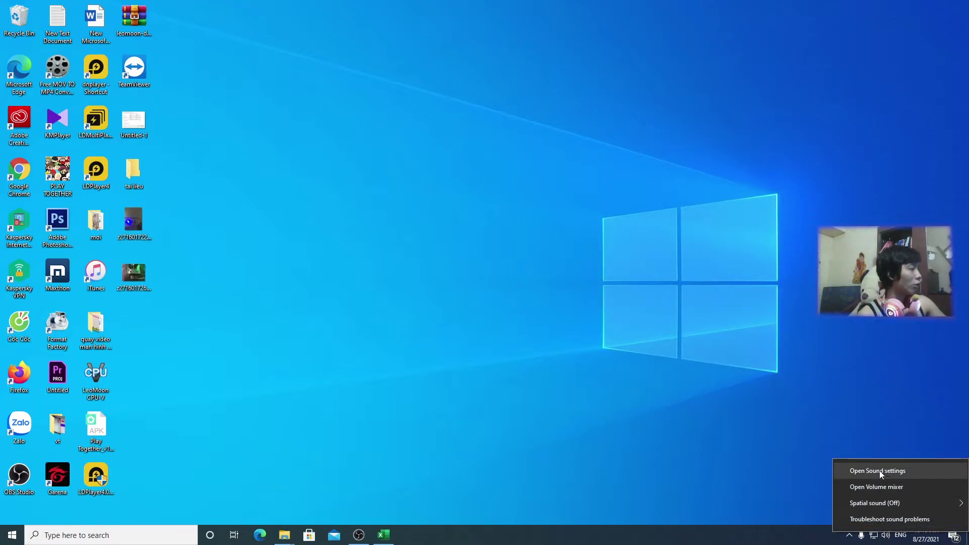
{"action": "left_click", "coordinate": [895, 471]}
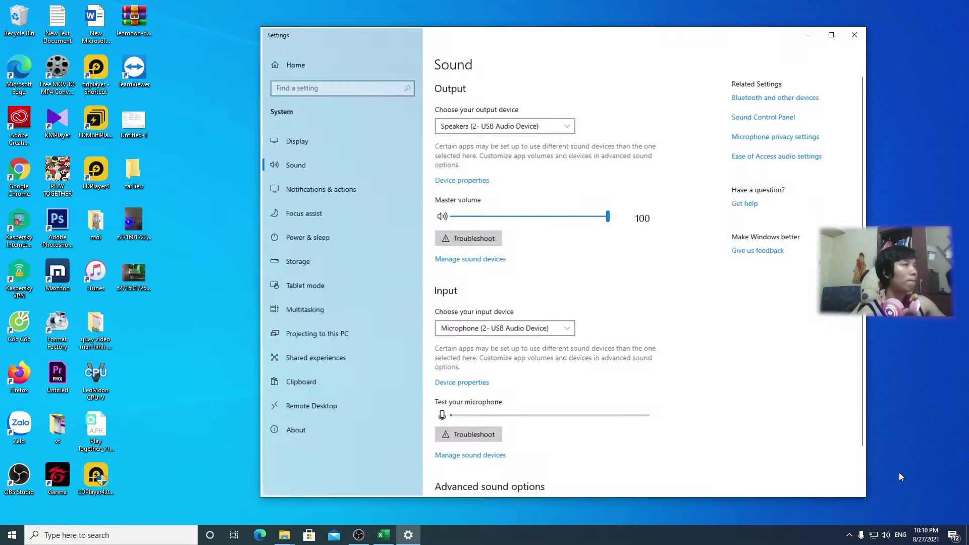
{"action": "left_click", "coordinate": [856, 35]}
Step: Open the Sound page of the Windows system settings
{"action": "left_click", "coordinate": [10, 538]}
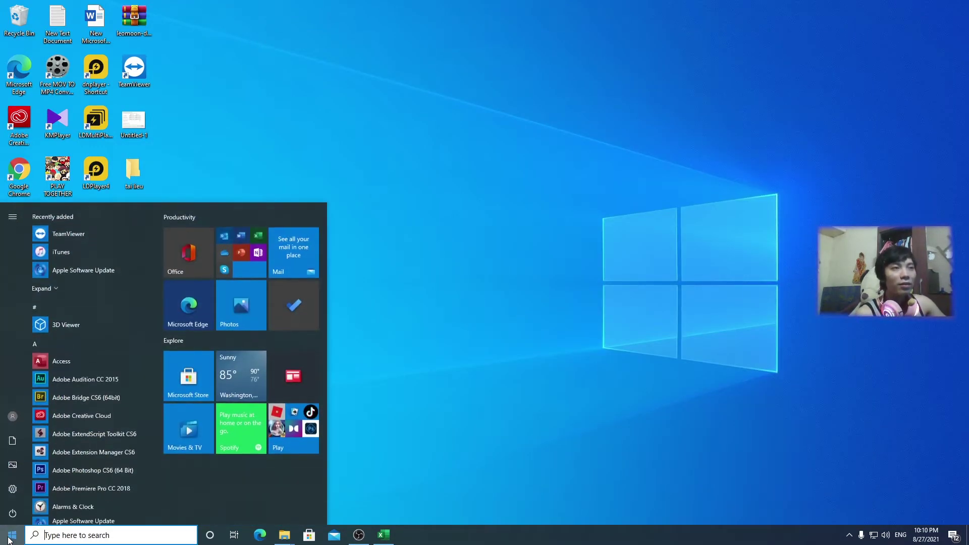
{"action": "left_click", "coordinate": [11, 489]}
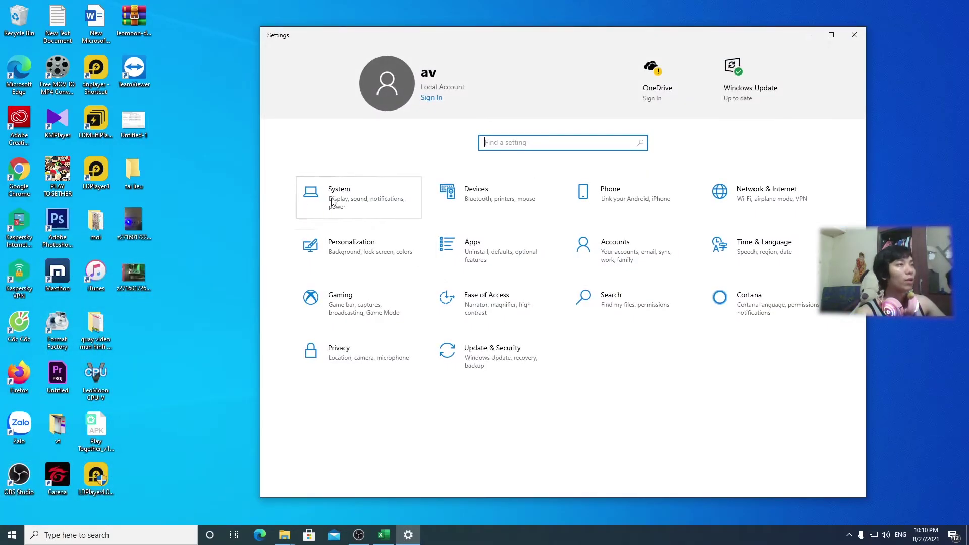
{"action": "left_click", "coordinate": [347, 197]}
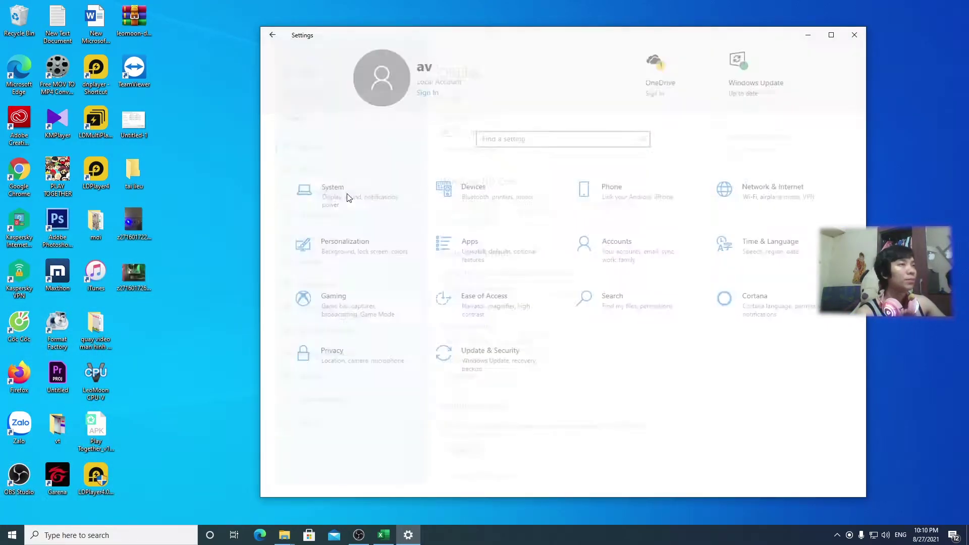
{"action": "left_click", "coordinate": [292, 166]}
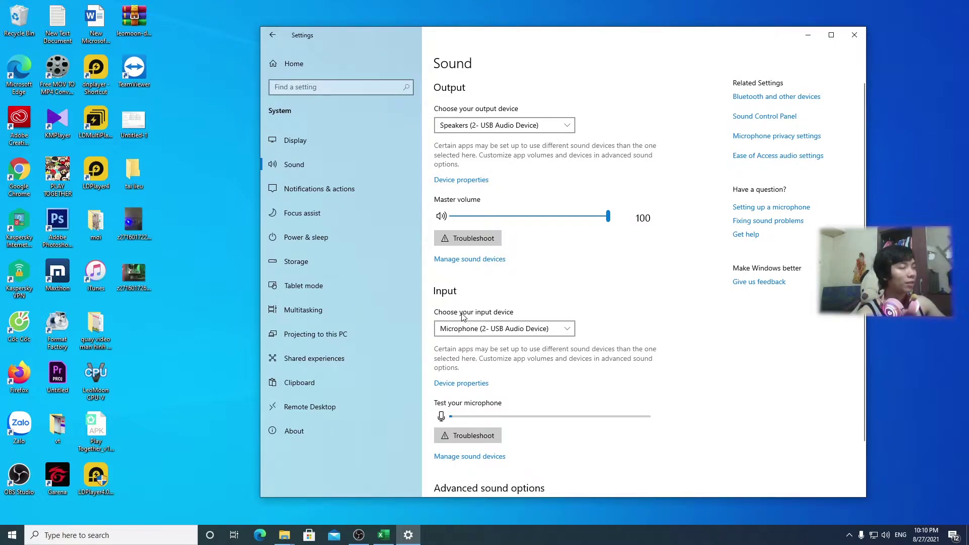
Step: Choose Microphone (2- USB Audio Device) as the sound input device, checking the photo of the rear audio jacks before choosing
{"action": "left_click", "coordinate": [564, 330]}
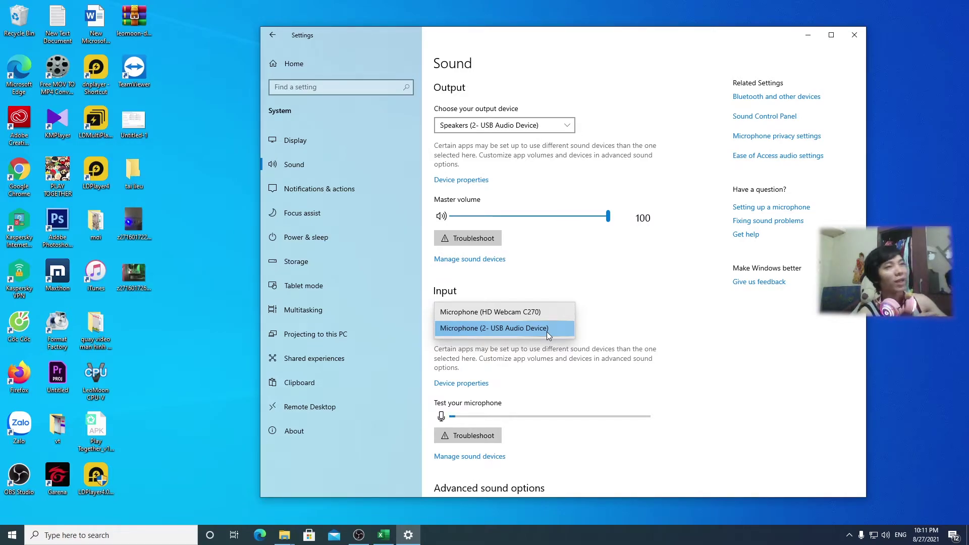
{"action": "double_click", "coordinate": [134, 273]}
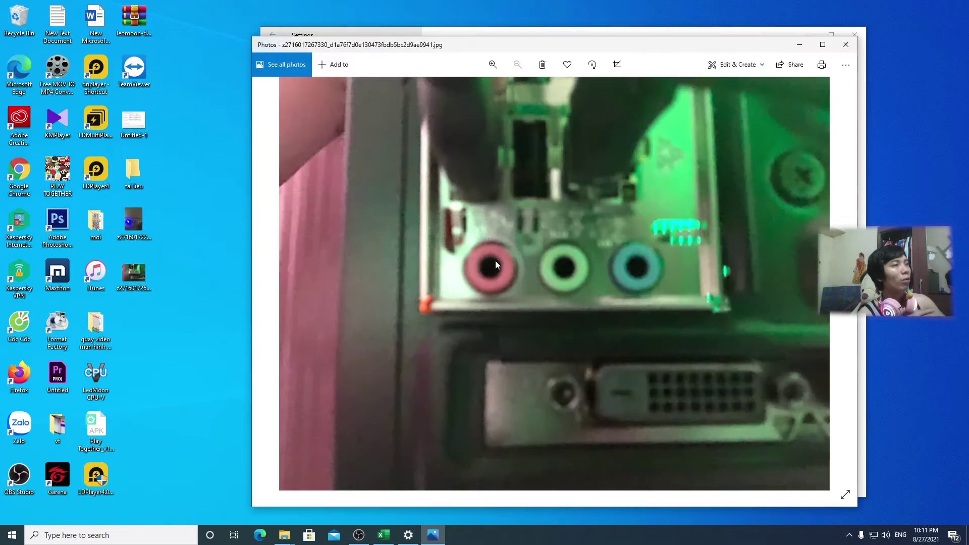
{"action": "left_click", "coordinate": [843, 46]}
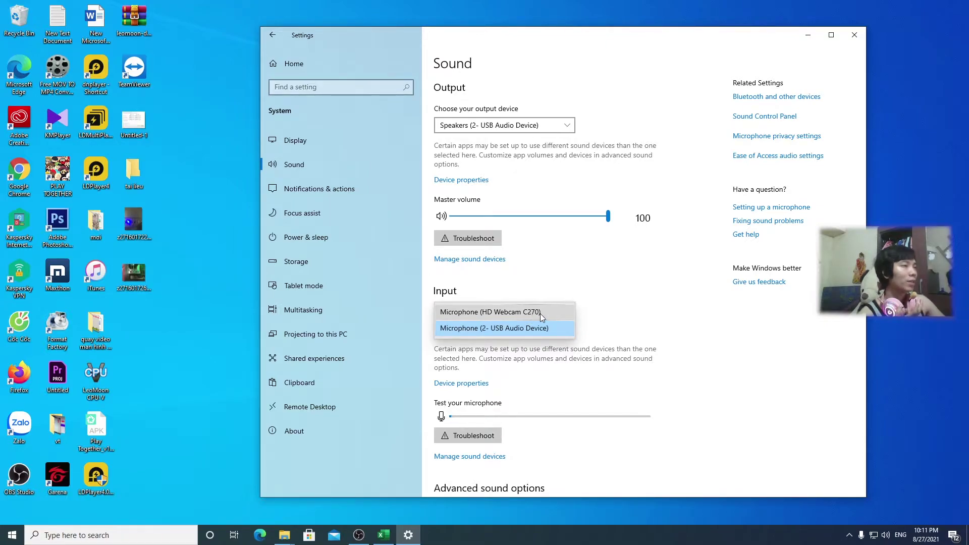
{"action": "left_click", "coordinate": [488, 331]}
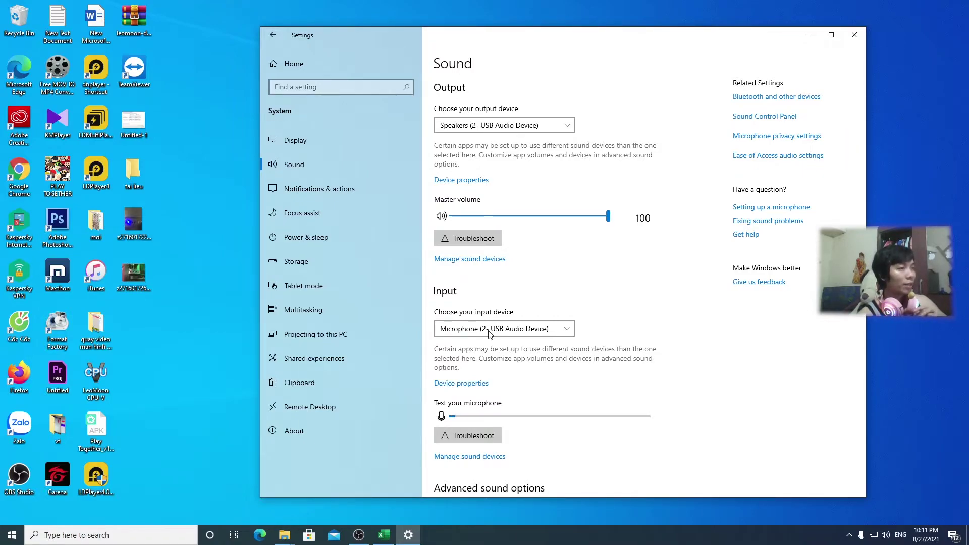
Step: Keep the USB microphone enabled in its device properties and set its volume to 93
{"action": "left_click", "coordinate": [462, 384]}
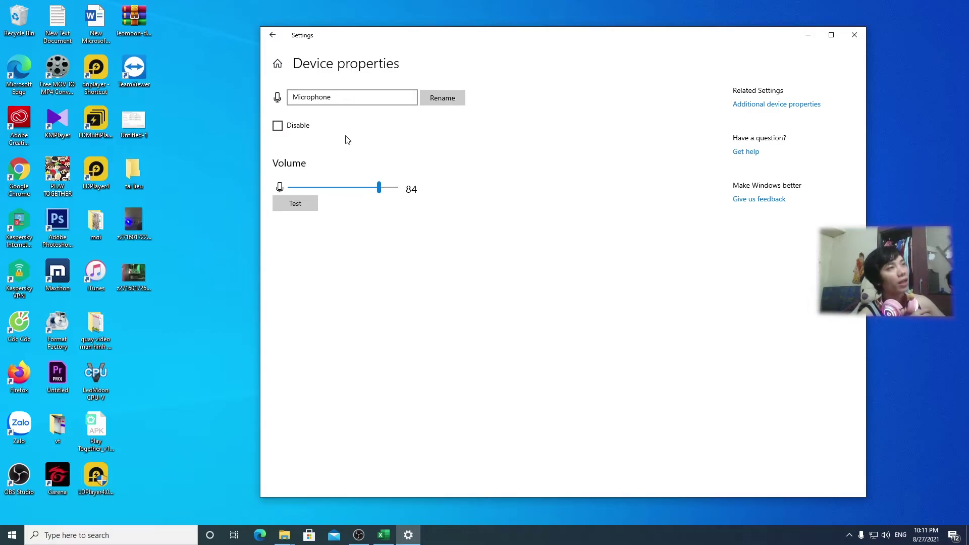
{"action": "left_click", "coordinate": [277, 128]}
{"action": "left_click", "coordinate": [278, 126]}
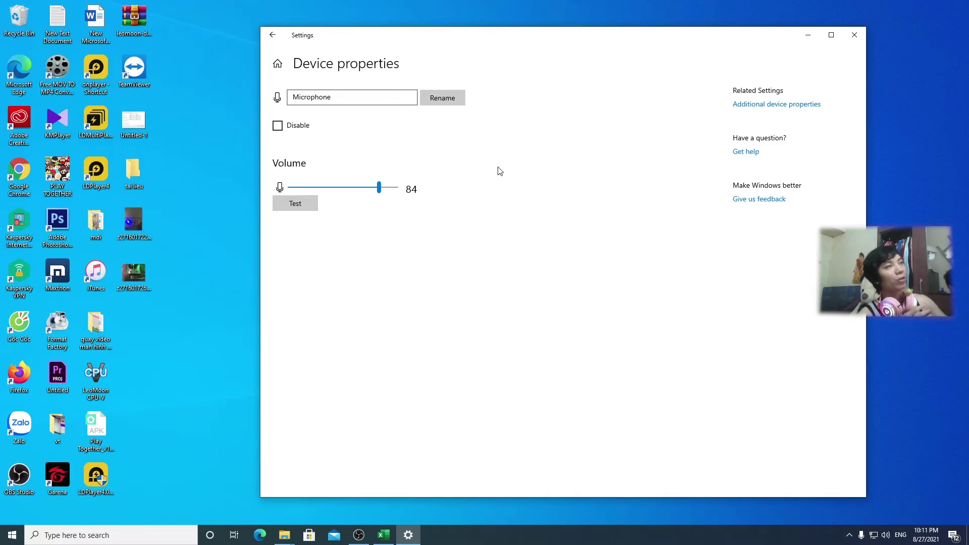
{"action": "mouse_move", "coordinate": [379, 187]}
{"action": "left_mouse_down"}
{"action": "mouse_move", "coordinate": [268, 194]}
{"action": "mouse_move", "coordinate": [393, 195]}
{"action": "left_mouse_up"}
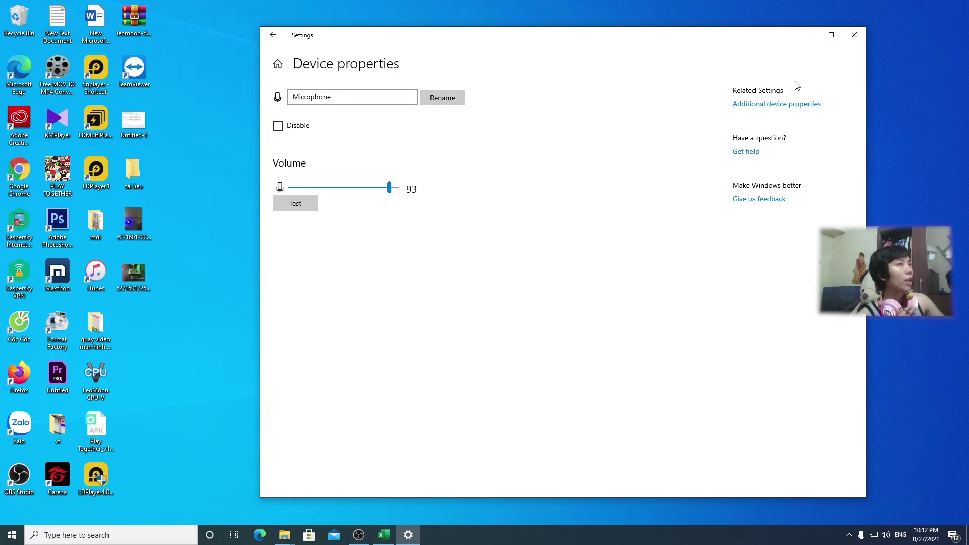
{"action": "left_click", "coordinate": [269, 34]}
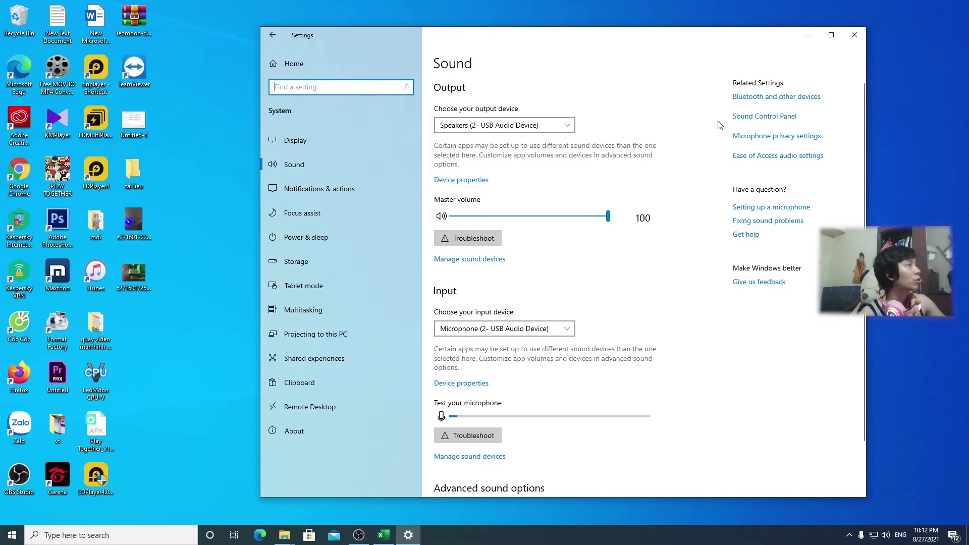
Step: Open the properties of the 2- USB Audio Device microphone from the recording devices in the Sound Control Panel
{"action": "left_click", "coordinate": [776, 120]}
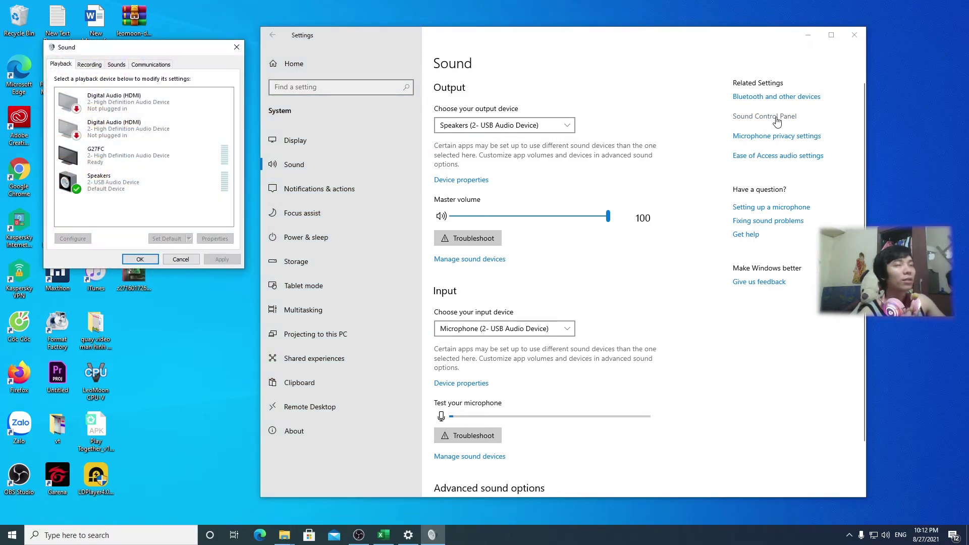
{"action": "left_click_drag", "start_coordinate": [149, 50], "coordinate": [399, 119]}
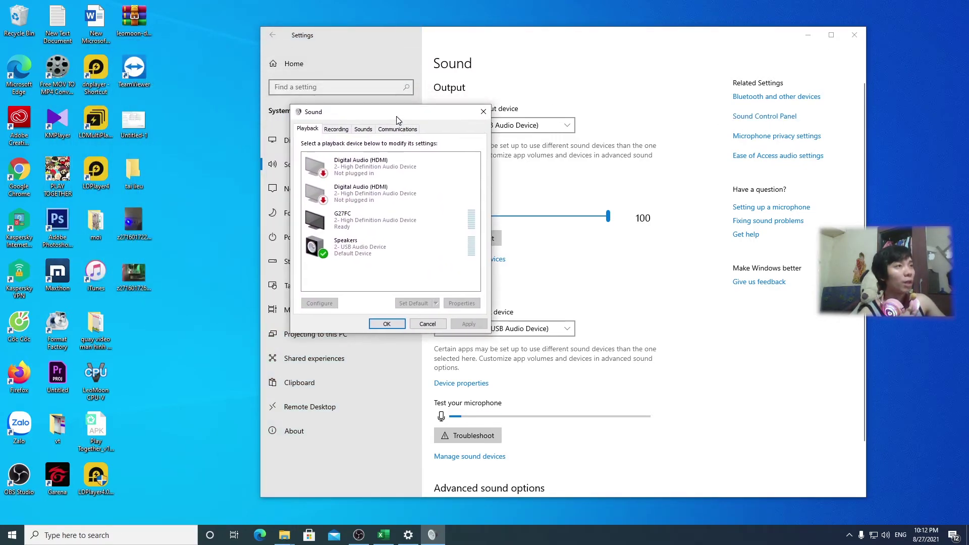
{"action": "left_click", "coordinate": [337, 130]}
{"action": "left_click", "coordinate": [337, 170]}
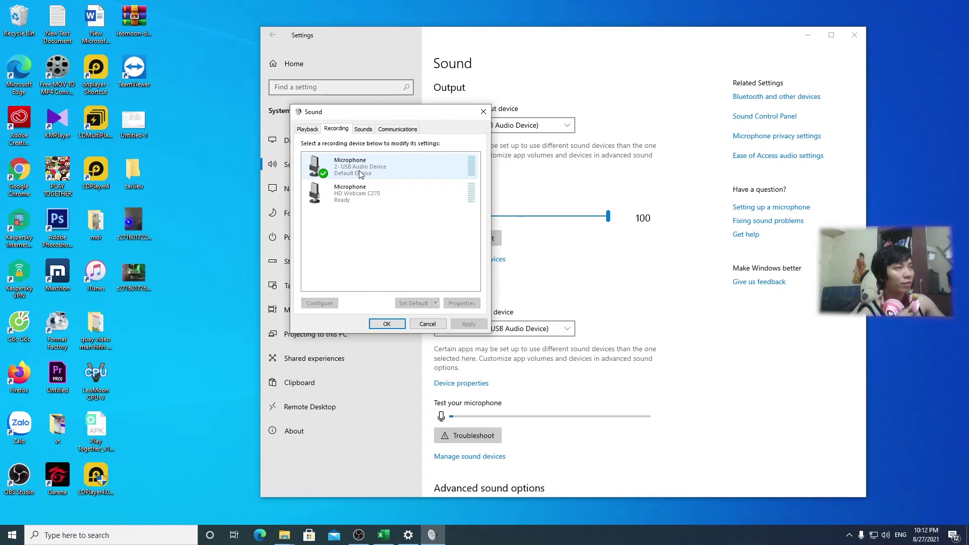
{"action": "double_click", "coordinate": [360, 172]}
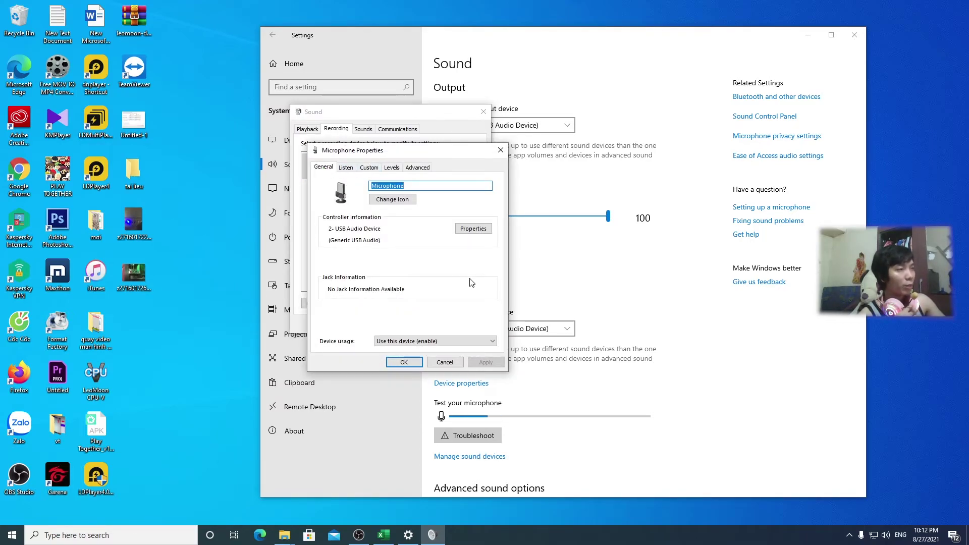
Step: Set the microphone's device usage to Use this device (enable)
{"action": "left_click", "coordinate": [480, 341]}
{"action": "left_click", "coordinate": [480, 341]}
{"action": "left_click", "coordinate": [461, 341]}
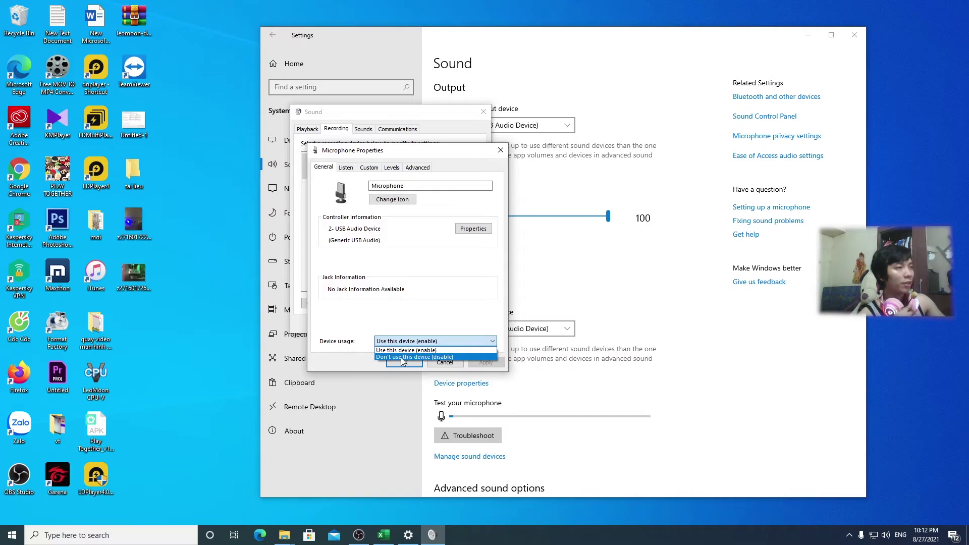
{"action": "left_click", "coordinate": [436, 350]}
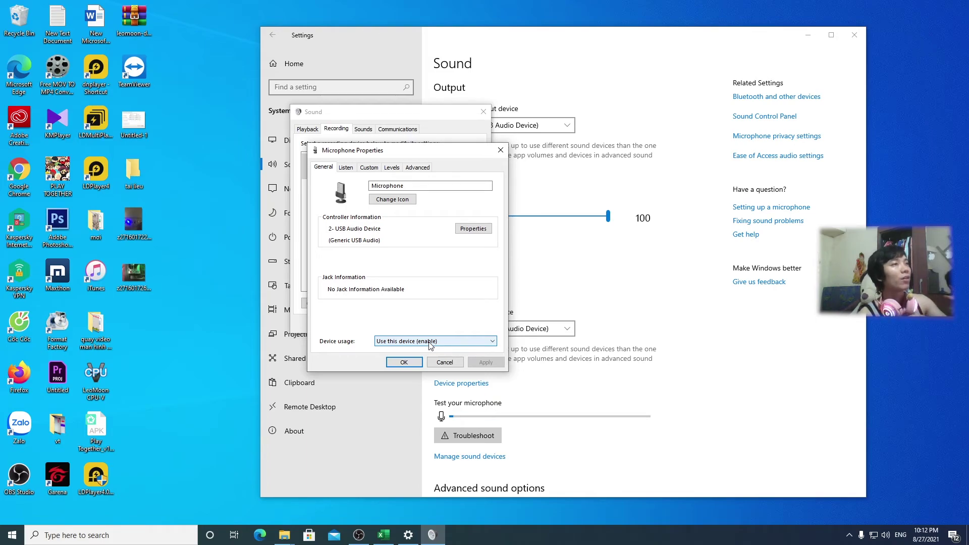
Step: Check the microphone's recording level, and close its properties and the Sound dialog
{"action": "left_click", "coordinate": [391, 168]}
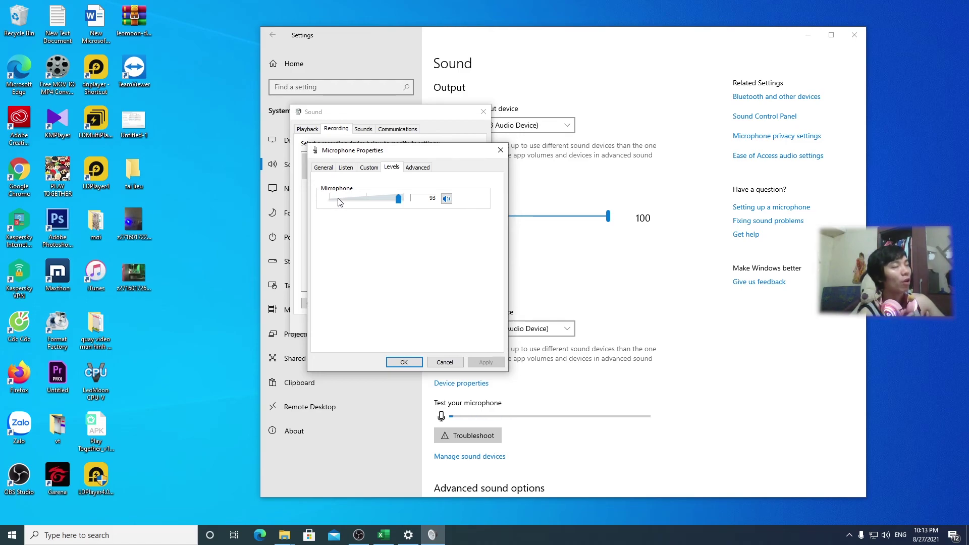
{"action": "left_click", "coordinate": [502, 151]}
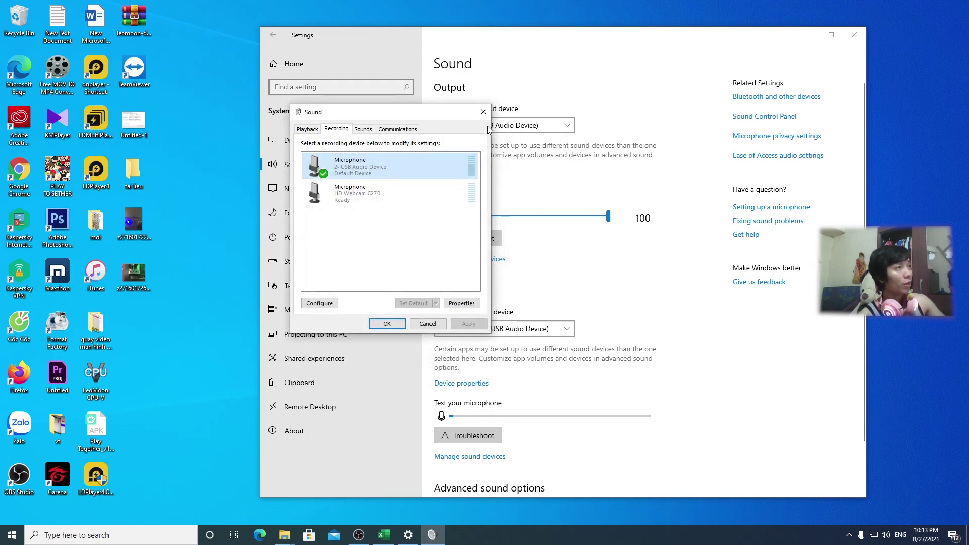
{"action": "left_click", "coordinate": [483, 112]}
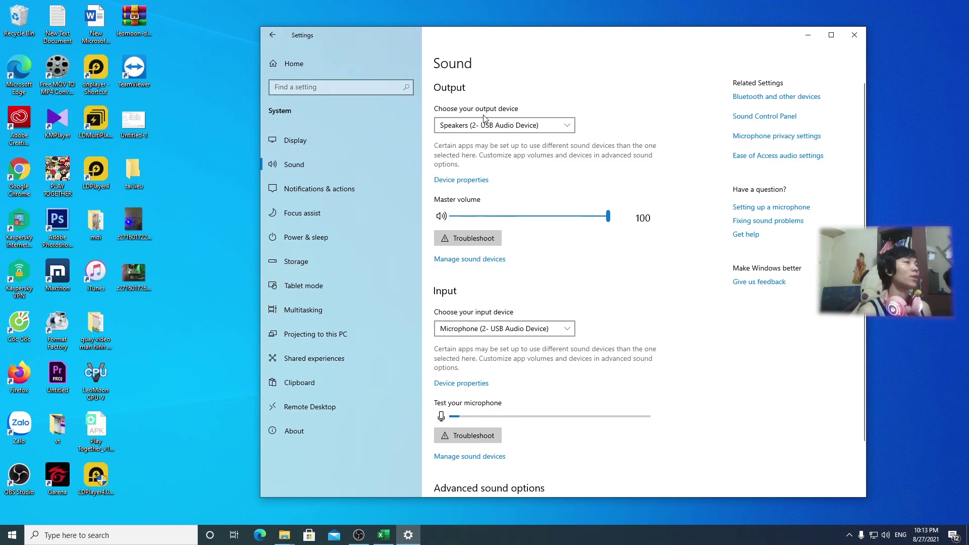